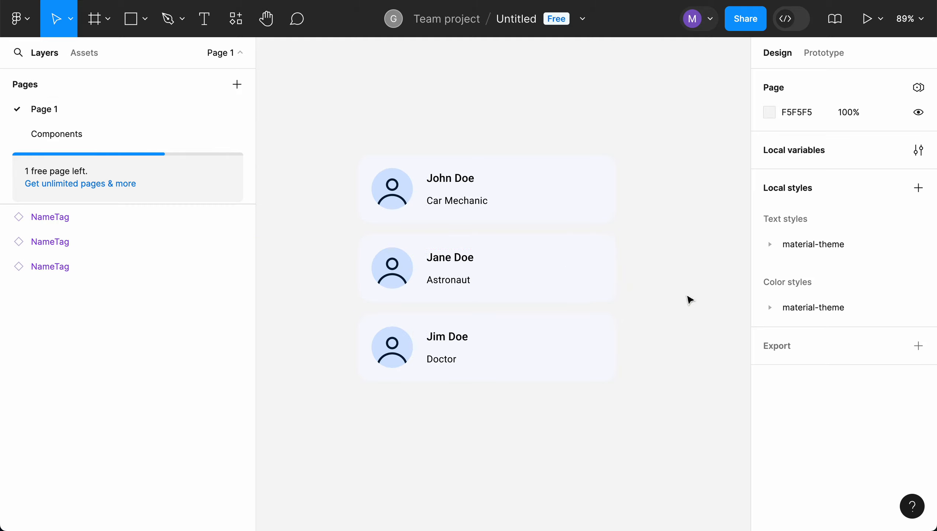
Duplicate the bottom NameTag instance directly below itself, matching the spacing between the existing cards.
{"action": "left_click", "coordinate": [566, 326]}
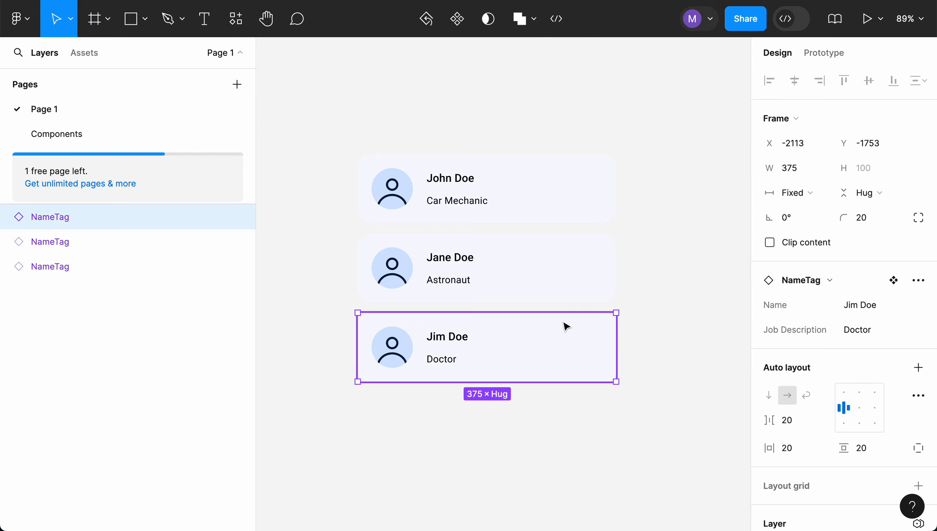
{"action": "left_click_drag", "start_coordinate": [565, 326], "coordinate": [563, 404], "text": "alt"}
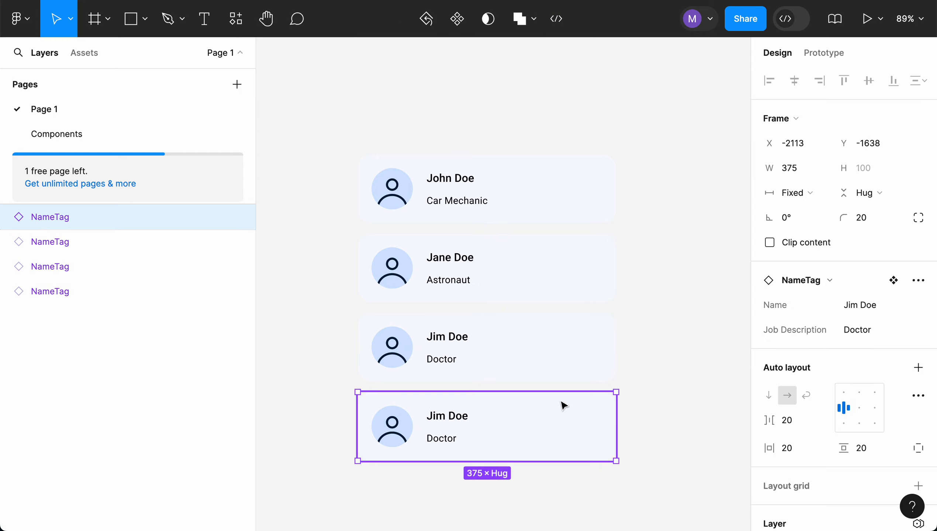
{"action": "left_click", "coordinate": [649, 313]}
{"action": "left_click", "coordinate": [505, 402]}
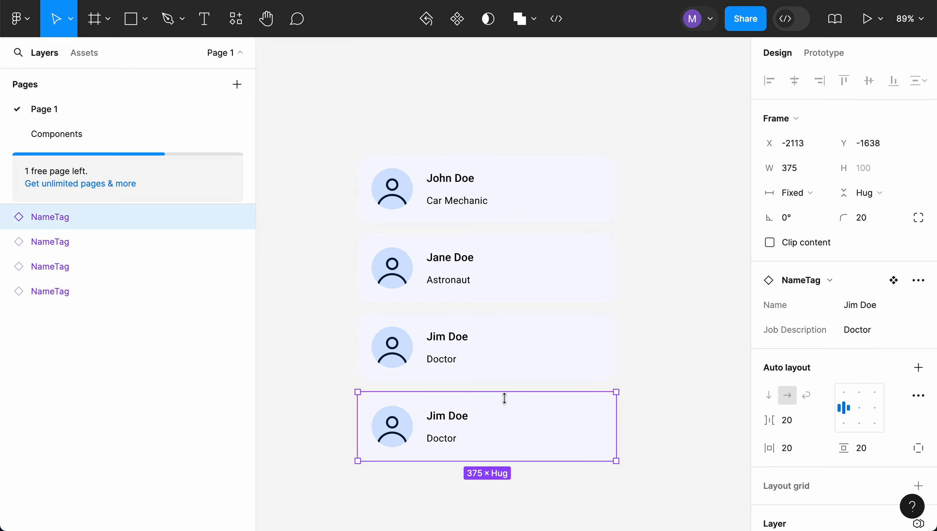
Fill in the duplicated card's Name property with the new person's full name.
{"action": "scroll", "coordinate": [812, 398], "scroll_direction": "down", "scroll_amount": 5}
{"action": "scroll", "coordinate": [811, 398], "scroll_direction": "down", "scroll_amount": 3}
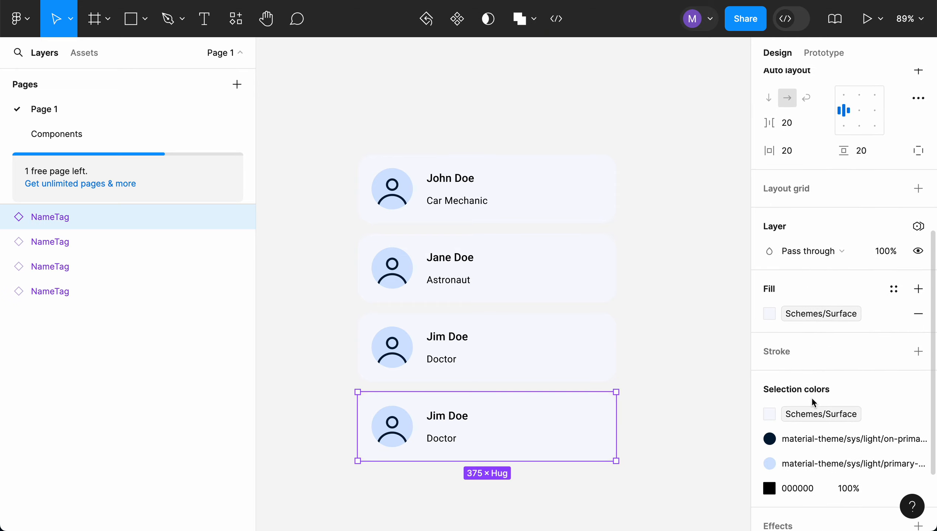
{"action": "scroll", "coordinate": [811, 398], "scroll_direction": "up", "scroll_amount": 5}
{"action": "scroll", "coordinate": [811, 398], "scroll_direction": "up", "scroll_amount": 2}
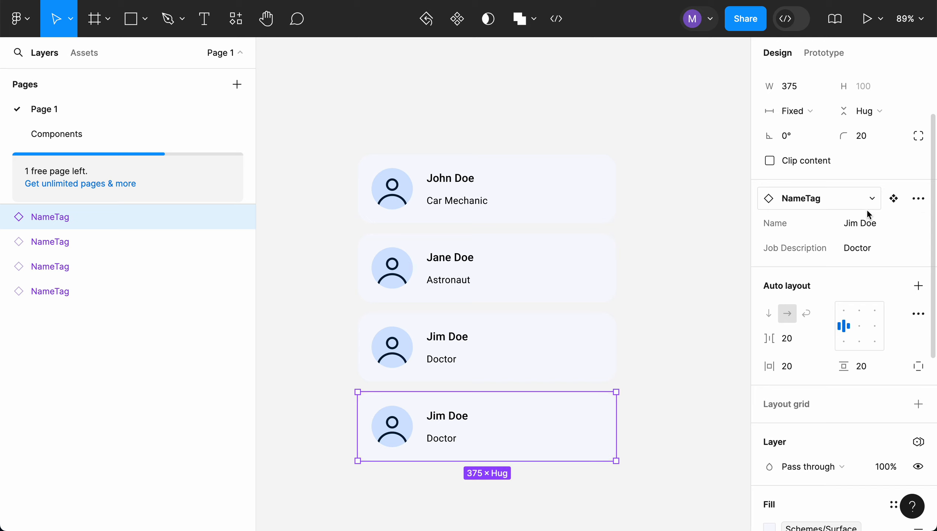
{"action": "left_click", "coordinate": [865, 223]}
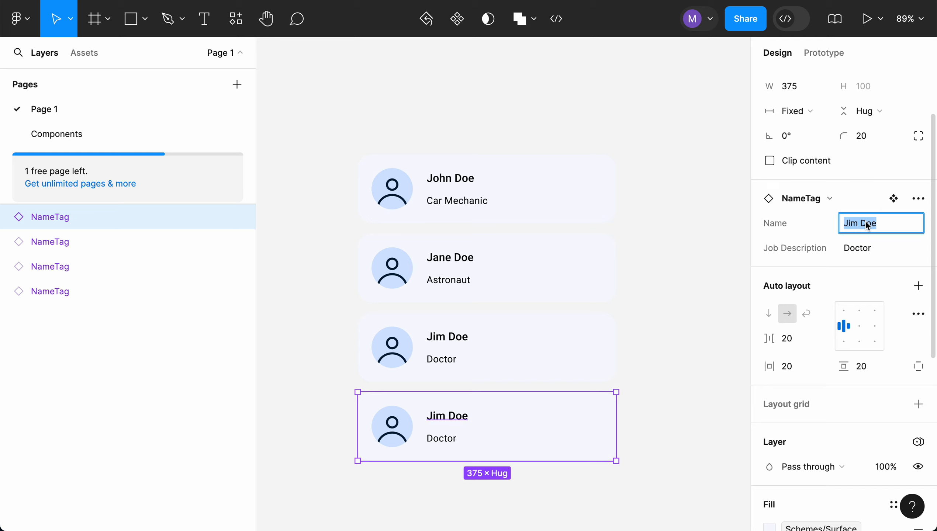
{"action": "type", "text": "David Doe"}
Set the duplicated card's Job Description to "The job description for this person is really really long and won't fit here".
{"action": "left_click", "coordinate": [867, 246]}
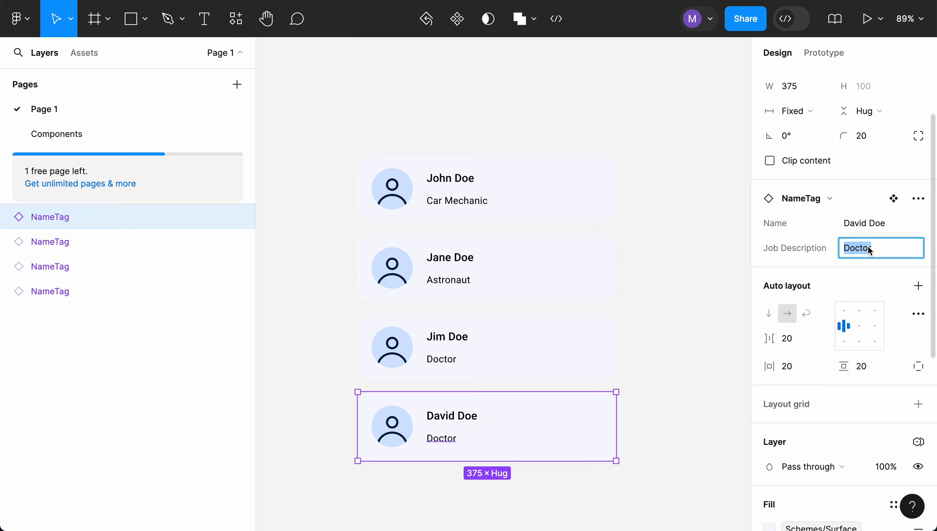
{"action": "type", "text": "The job description "}
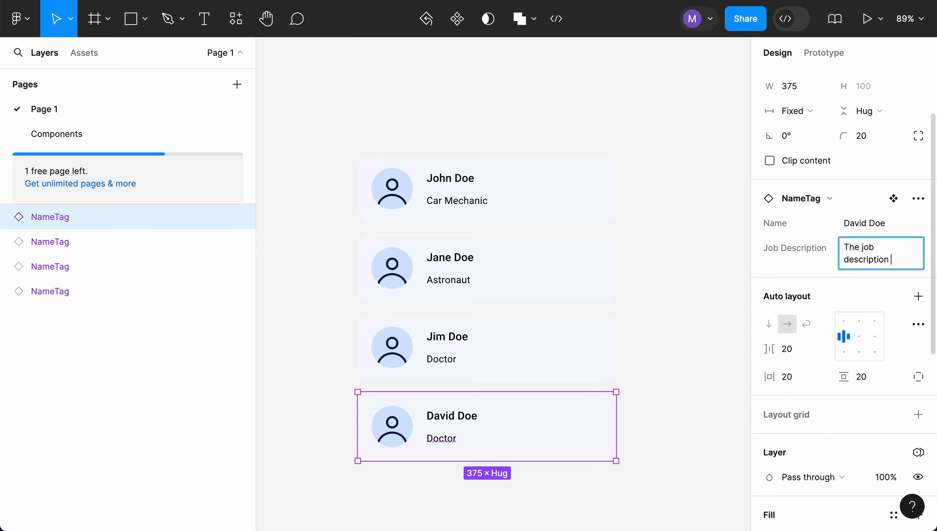
{"action": "type", "text": "for this person is "}
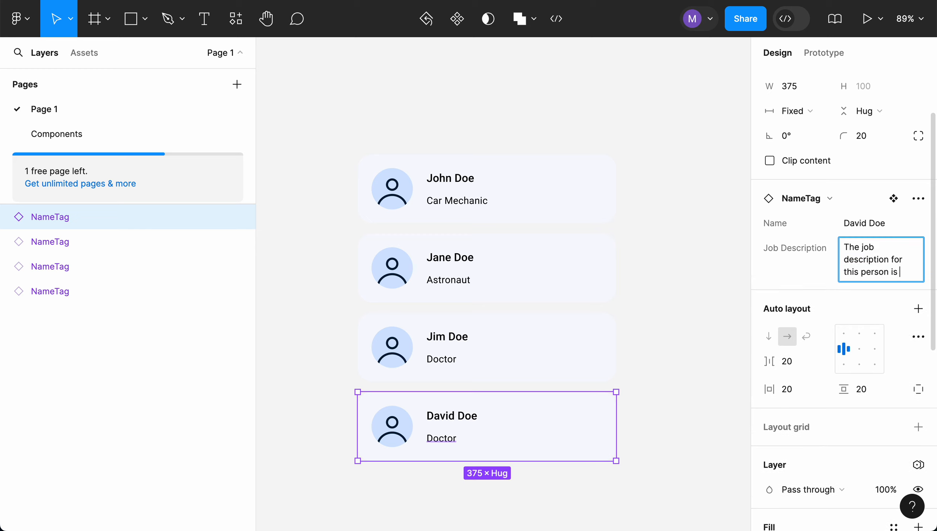
{"action": "type", "text": "really really l"}
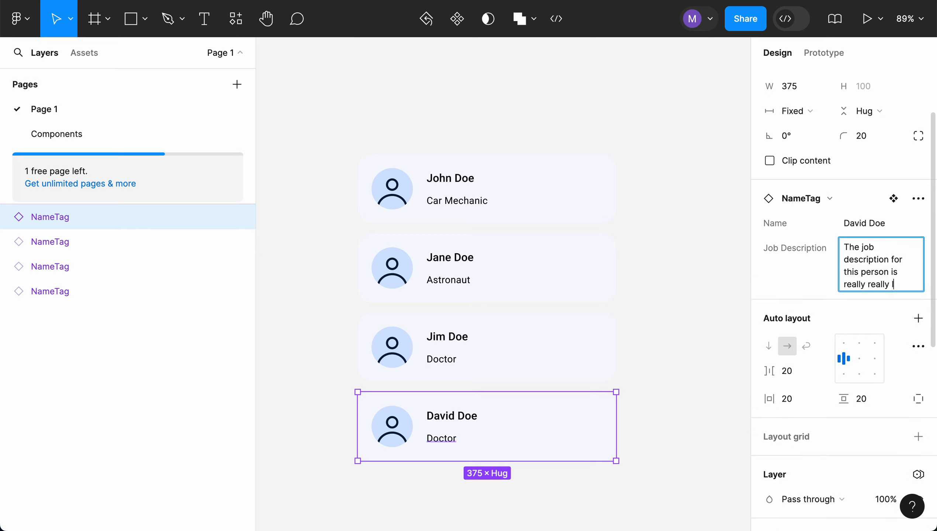
{"action": "type", "text": "ong and won't "}
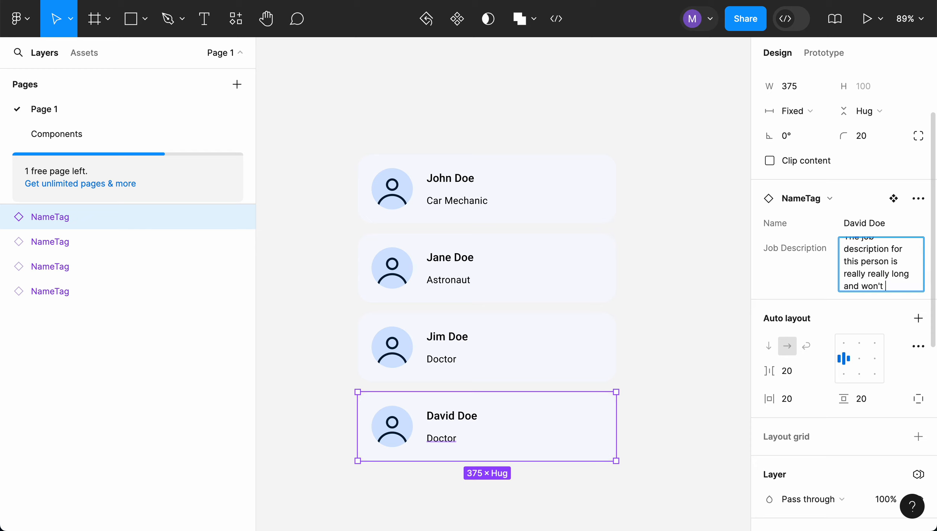
{"action": "type", "text": "fit here"}
{"action": "key", "text": "Return"}
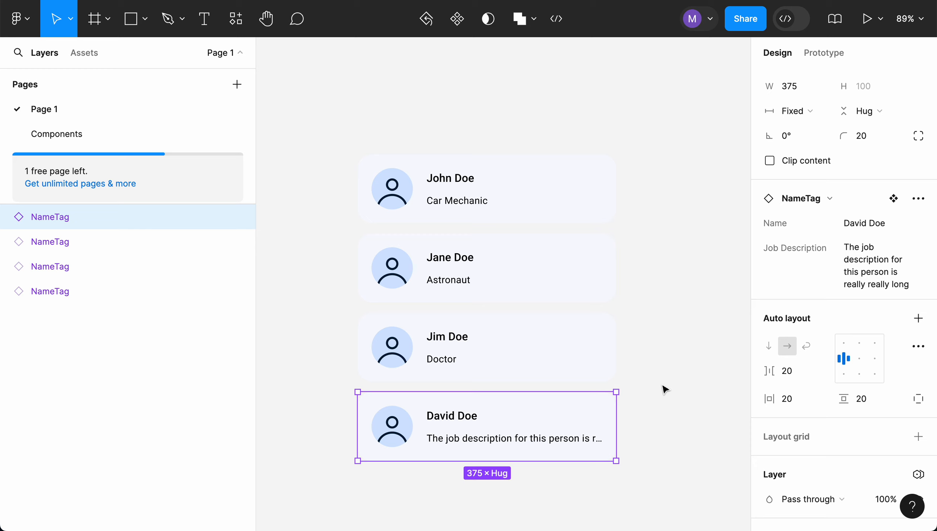
{"action": "left_click", "coordinate": [873, 260]}
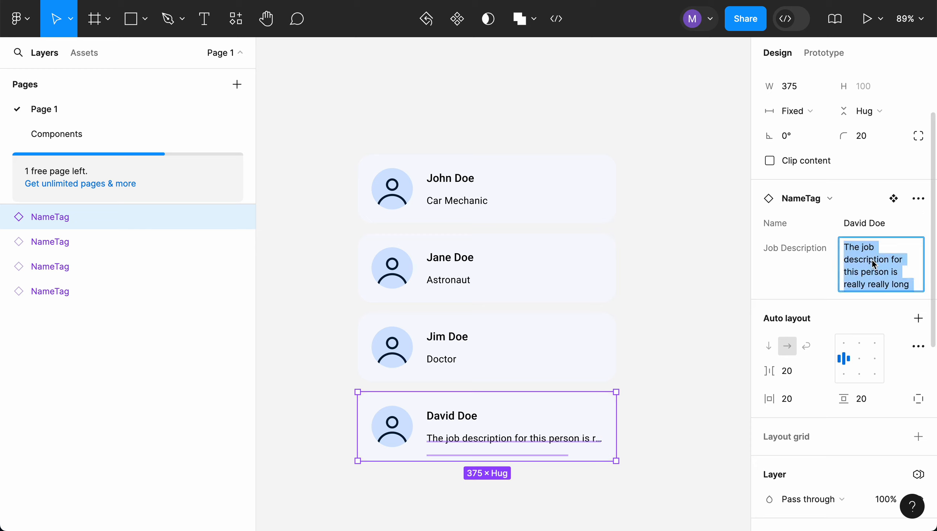
{"action": "left_click", "coordinate": [534, 442]}
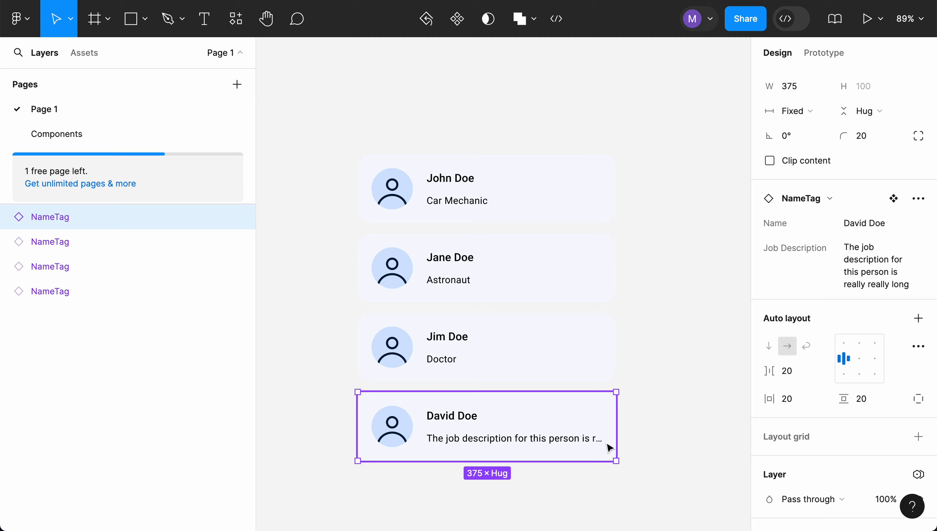
{"action": "left_click", "coordinate": [676, 352]}
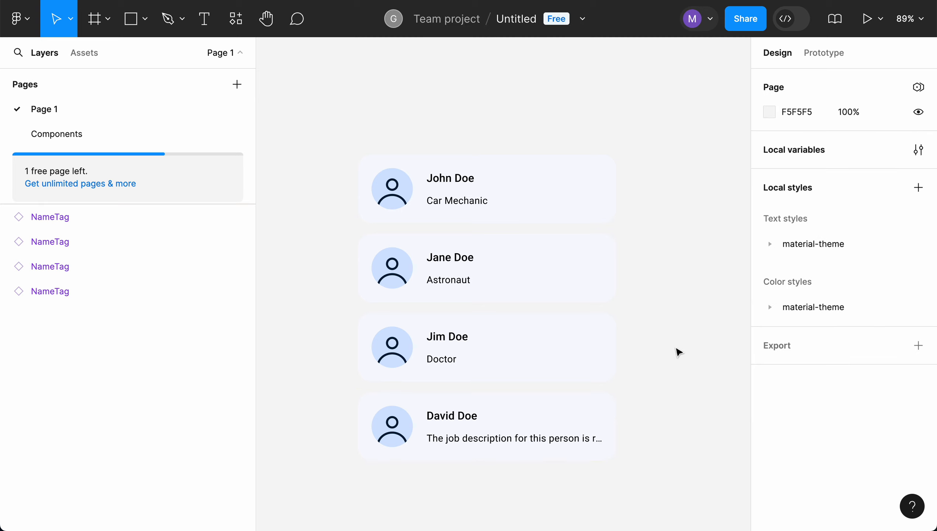
{"action": "left_click", "coordinate": [546, 427]}
{"action": "left_click", "coordinate": [671, 371]}
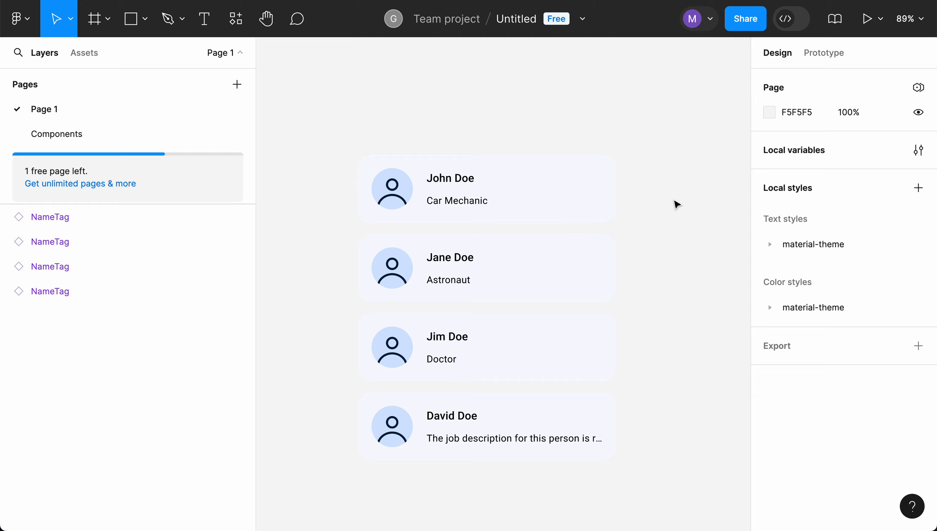
Select all four NameTag cards and wrap them together in a frame.
{"action": "left_click_drag", "start_coordinate": [320, 130], "coordinate": [675, 495]}
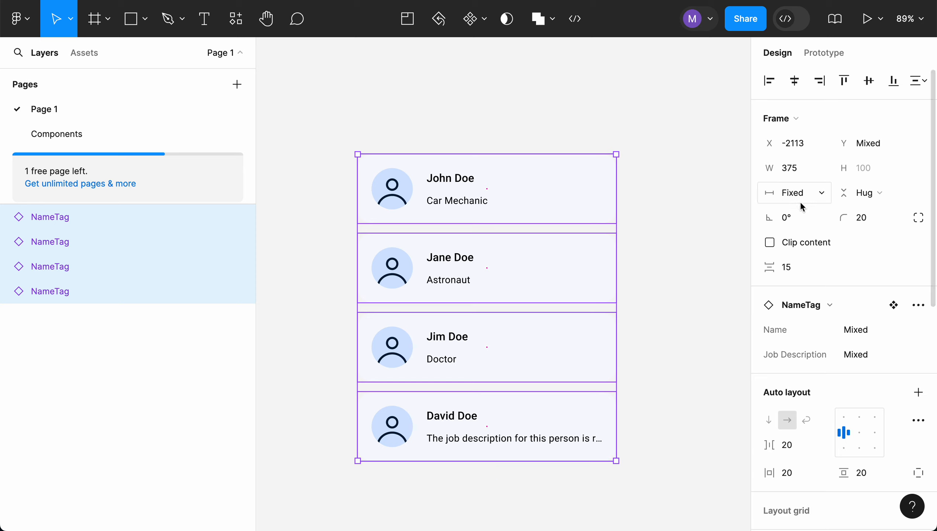
{"action": "left_click", "coordinate": [823, 192]}
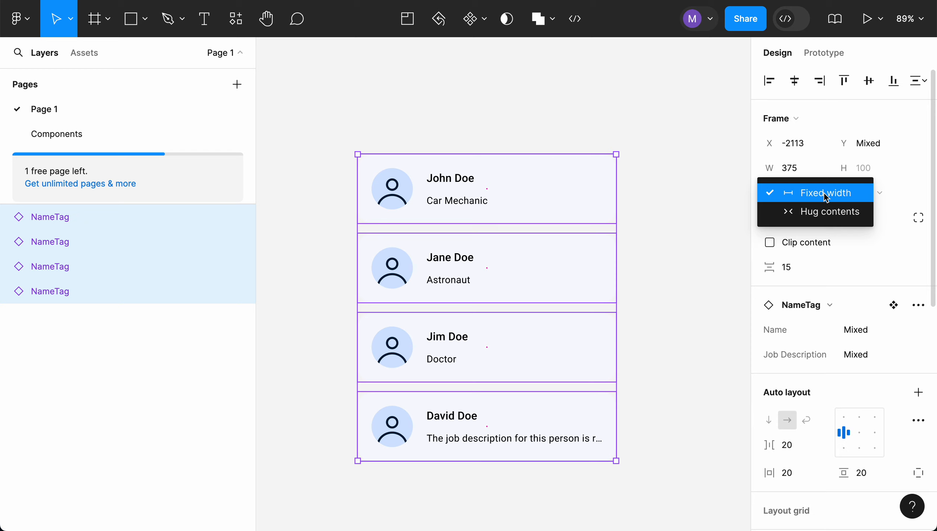
{"action": "left_click", "coordinate": [674, 199]}
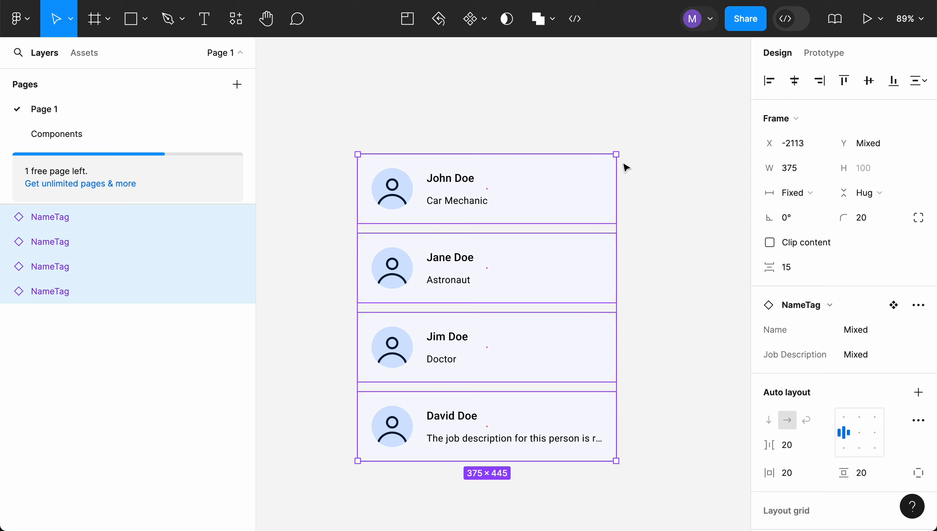
{"action": "right_click", "coordinate": [591, 174]}
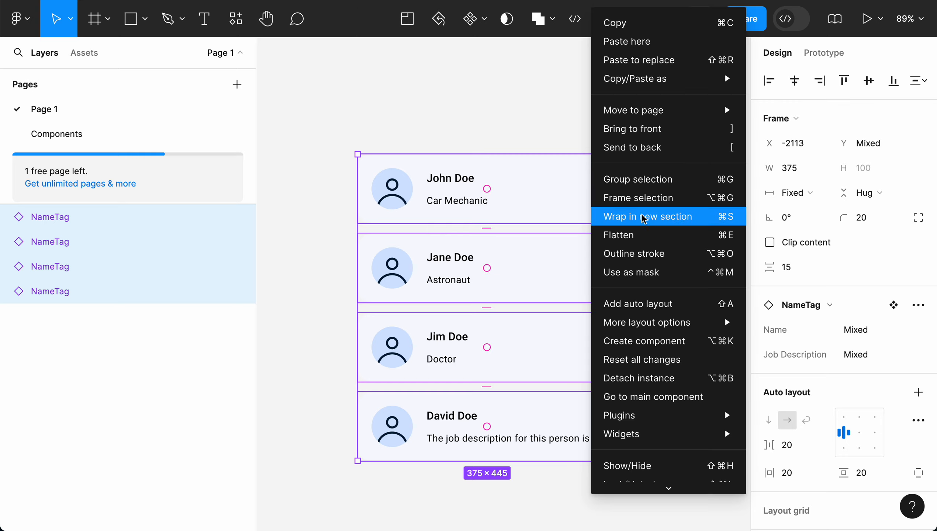
{"action": "left_click", "coordinate": [644, 199]}
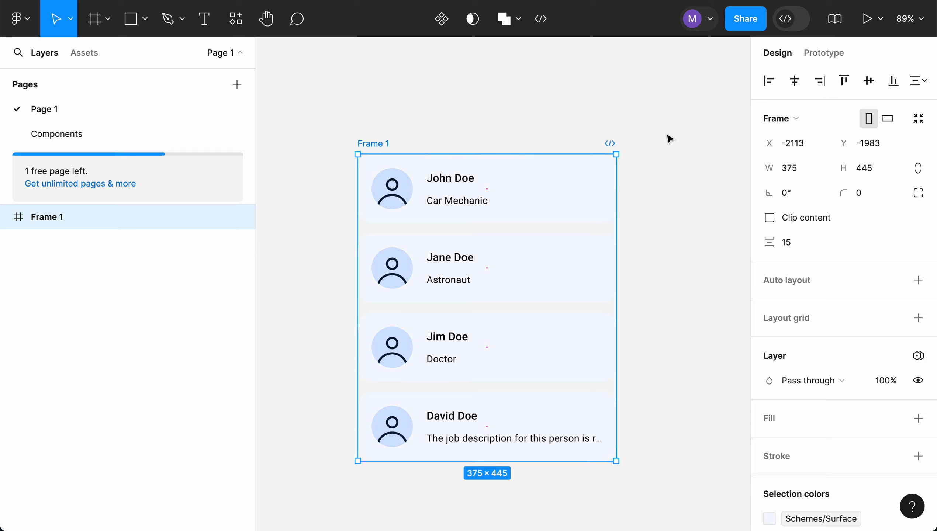
Add vertical auto layout to the frame around the cards and set the gap between items to 10.
{"action": "left_click", "coordinate": [803, 284]}
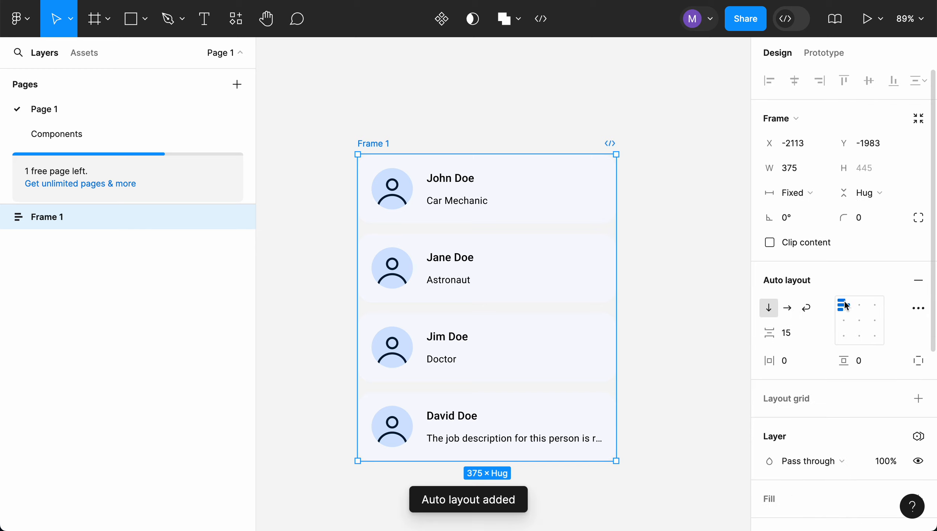
{"action": "left_click", "coordinate": [773, 309]}
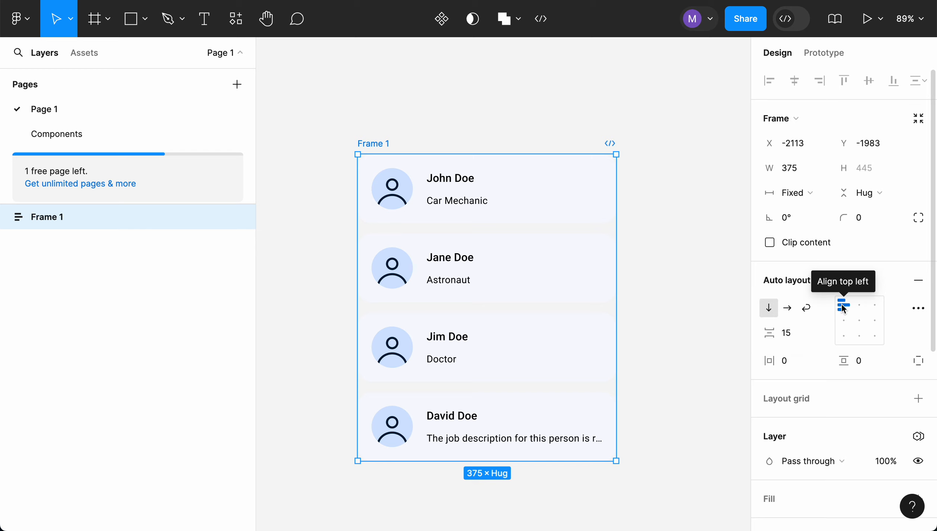
{"action": "left_click", "coordinate": [792, 336]}
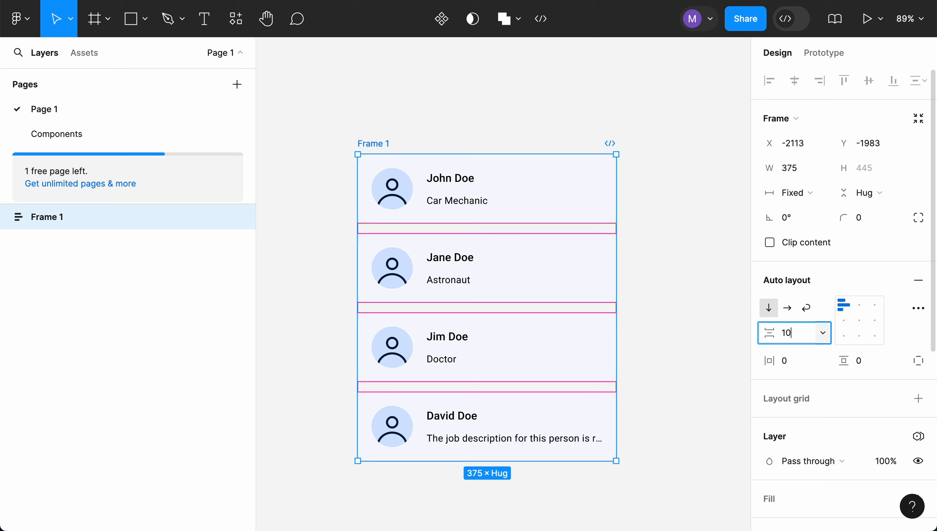
{"action": "type", "text": "10"}
{"action": "key", "text": "Return"}
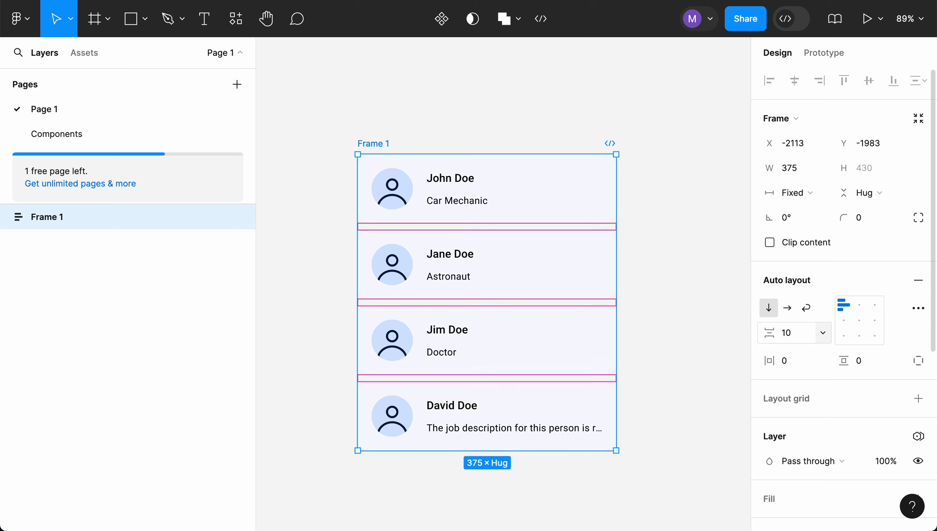
Set both the horizontal and vertical padding of the auto layout frame to 20.
{"action": "left_click", "coordinate": [787, 360]}
{"action": "type", "text": "20"}
{"action": "left_click", "coordinate": [863, 361]}
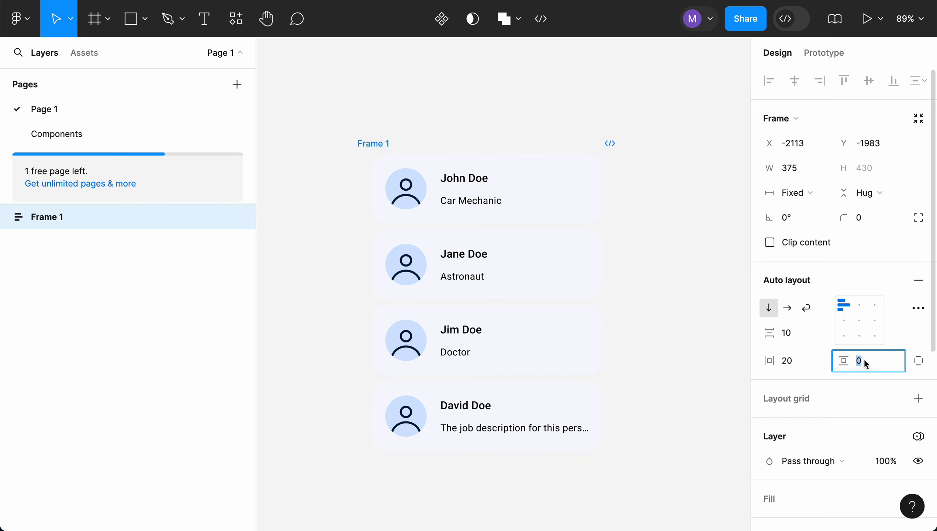
{"action": "type", "text": "20"}
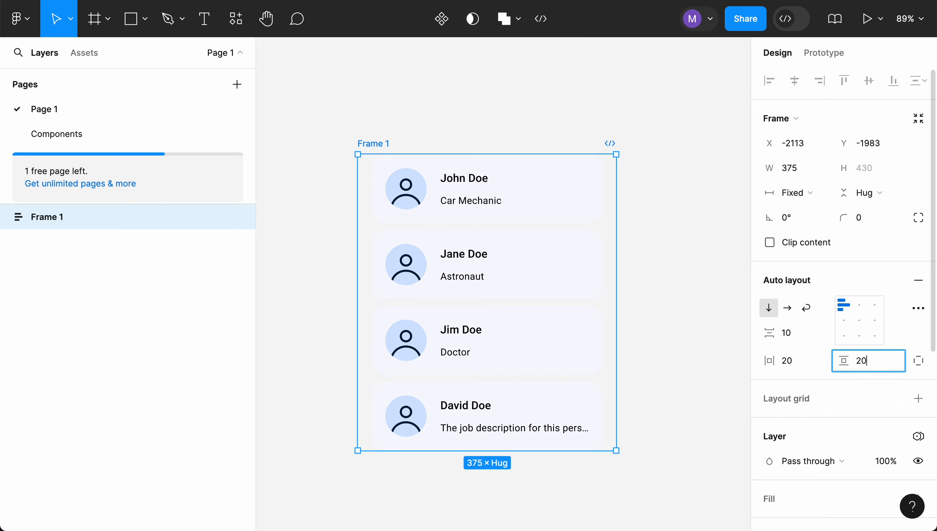
{"action": "key", "text": "Return"}
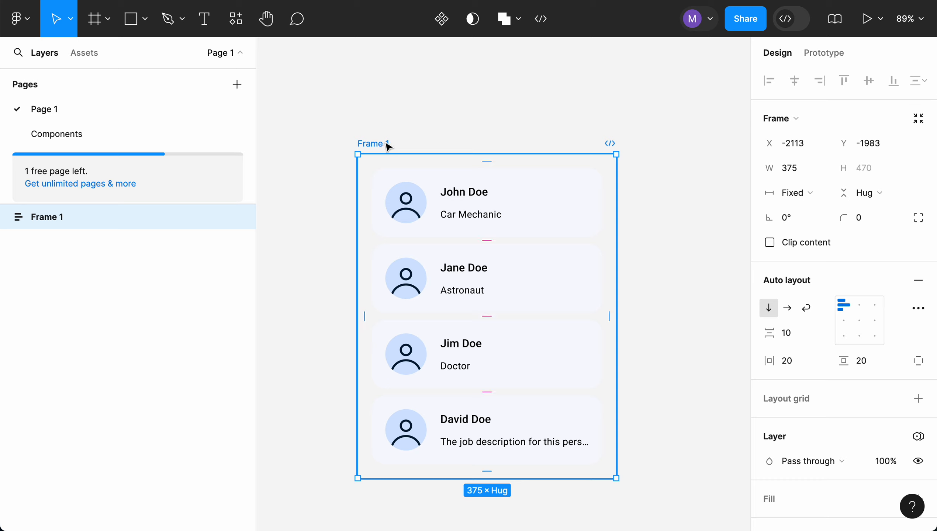
Stretch the card frame freehand to about 446 wide, then narrow it to about 424.
{"action": "left_click", "coordinate": [572, 175]}
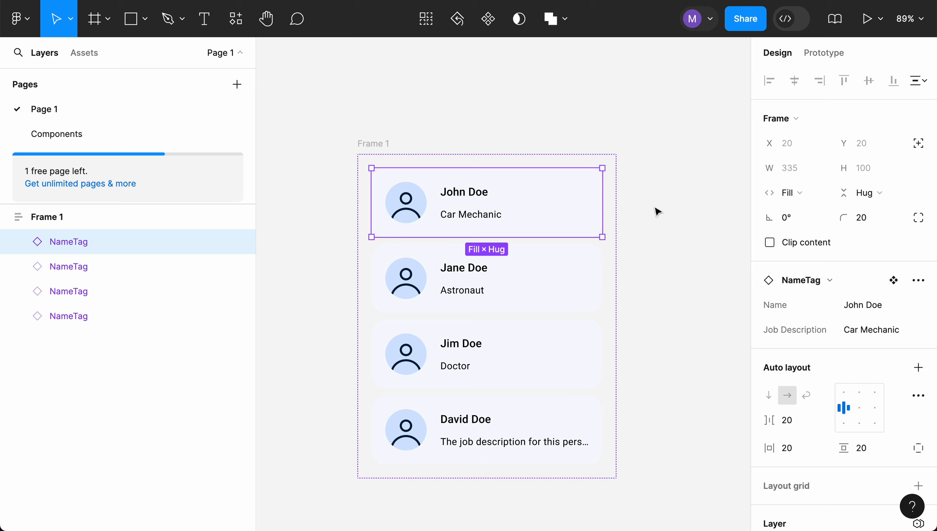
{"action": "left_click", "coordinate": [374, 145]}
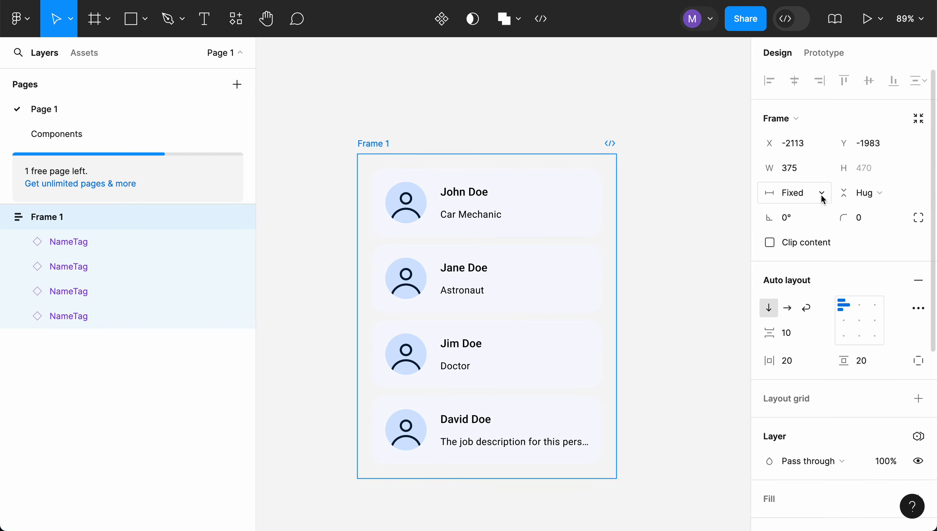
{"action": "left_click_drag", "start_coordinate": [618, 236], "coordinate": [665, 243]}
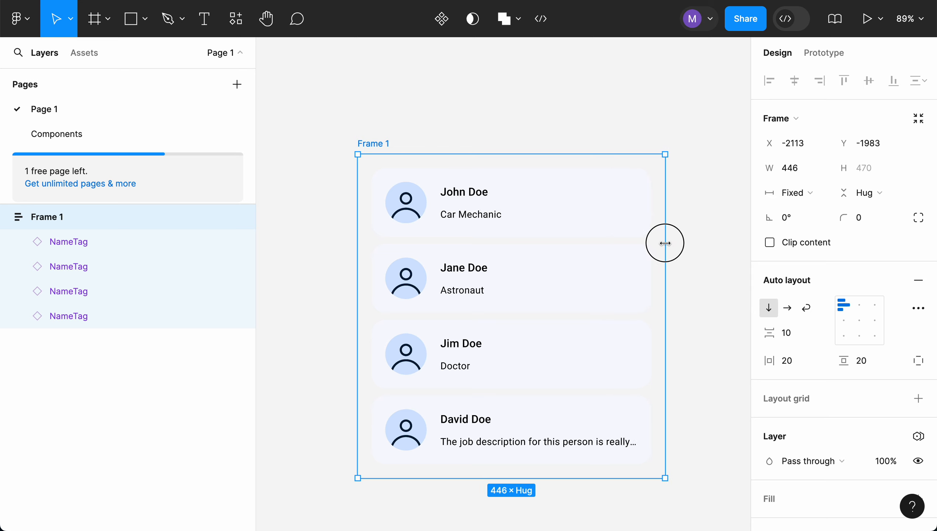
{"action": "left_click_drag", "start_coordinate": [665, 243], "coordinate": [650, 242]}
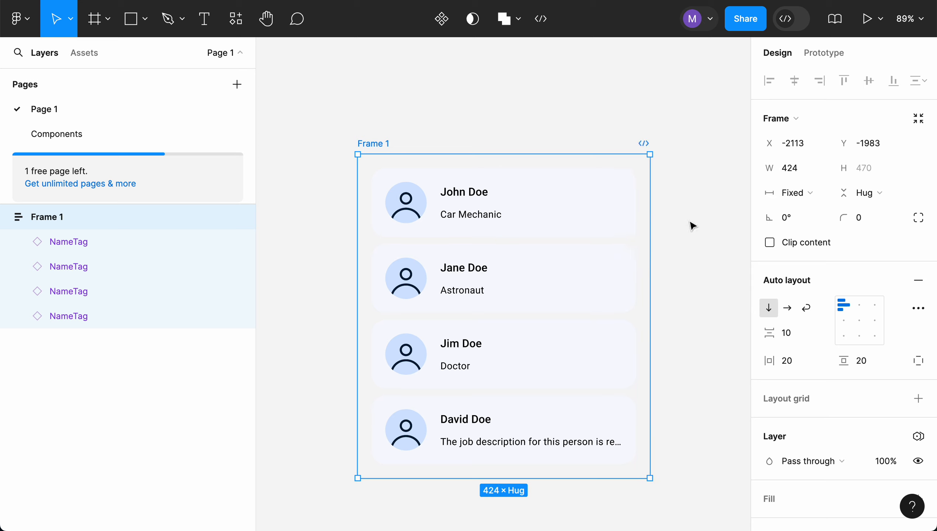
Set the card frame's width to exactly 400 and clear the selection.
{"action": "left_click", "coordinate": [787, 171]}
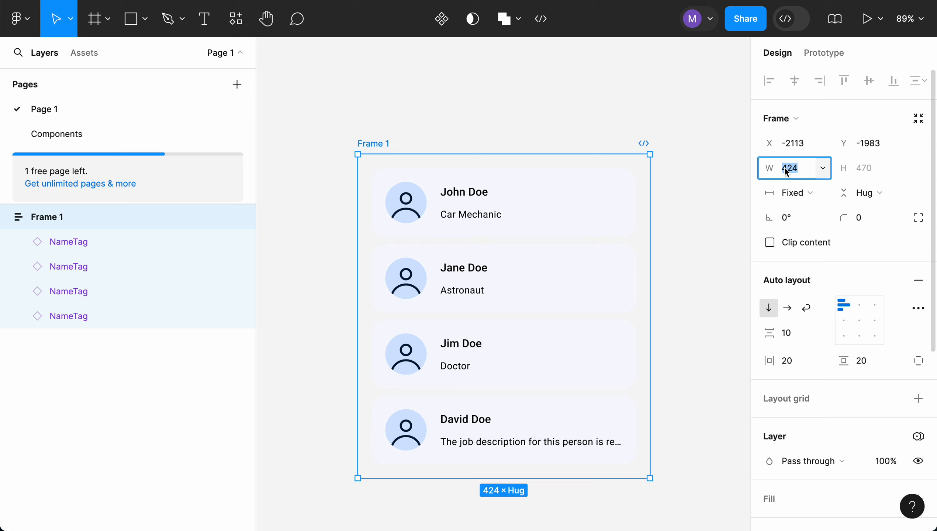
{"action": "type", "text": "400"}
{"action": "key", "text": "Return"}
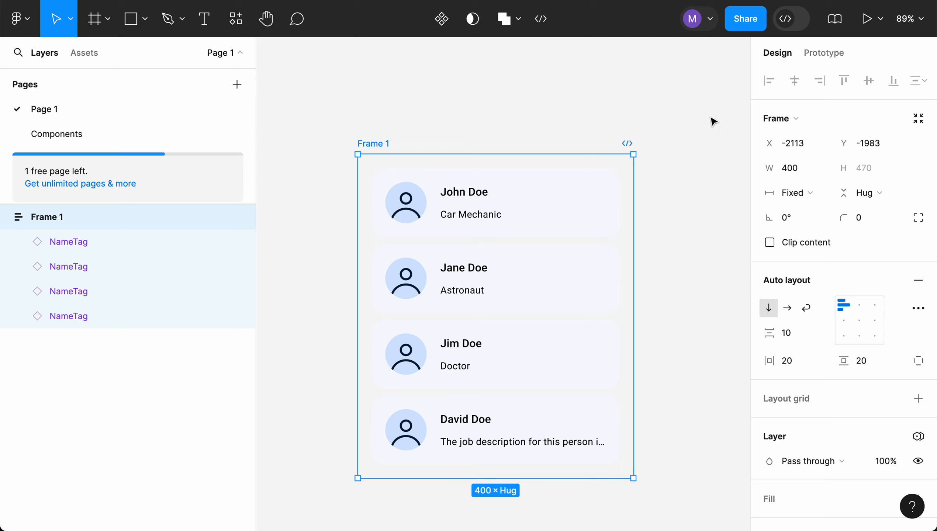
{"action": "left_click", "coordinate": [498, 89]}
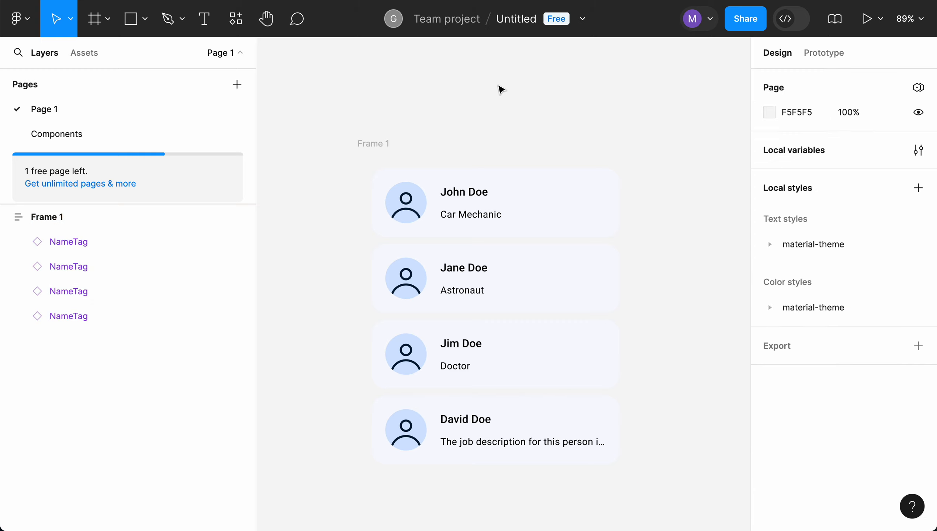
Give the card frame a fixed height of 250 and clip the content that overflows it.
{"action": "left_click", "coordinate": [389, 144]}
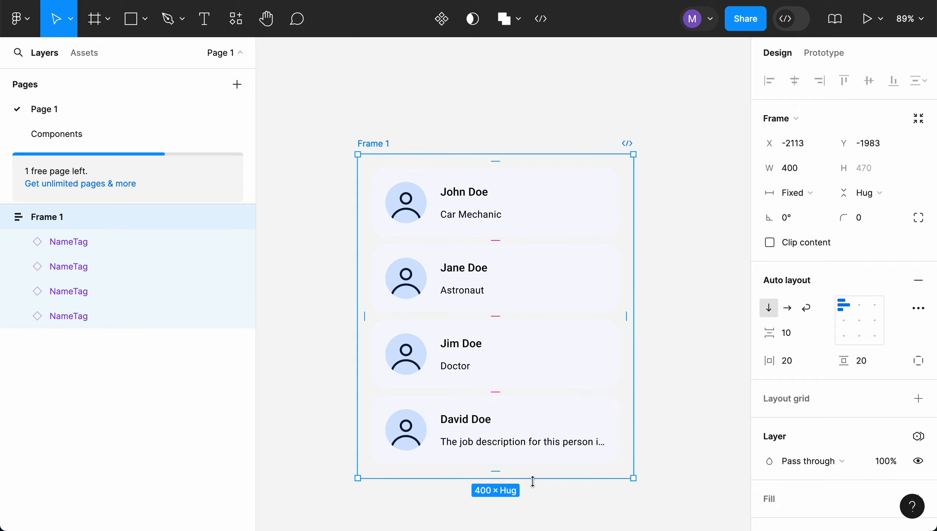
{"action": "left_click", "coordinate": [867, 197]}
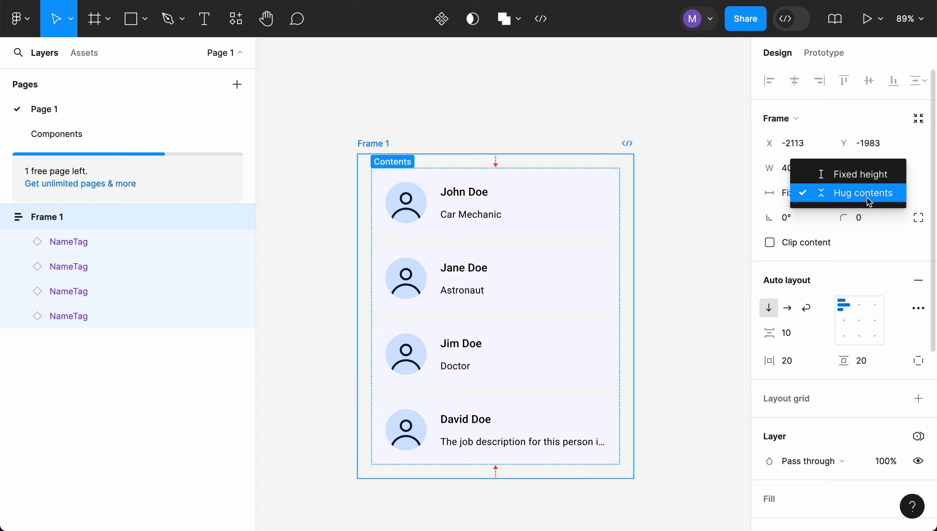
{"action": "left_click", "coordinate": [864, 179]}
{"action": "left_click", "coordinate": [866, 168]}
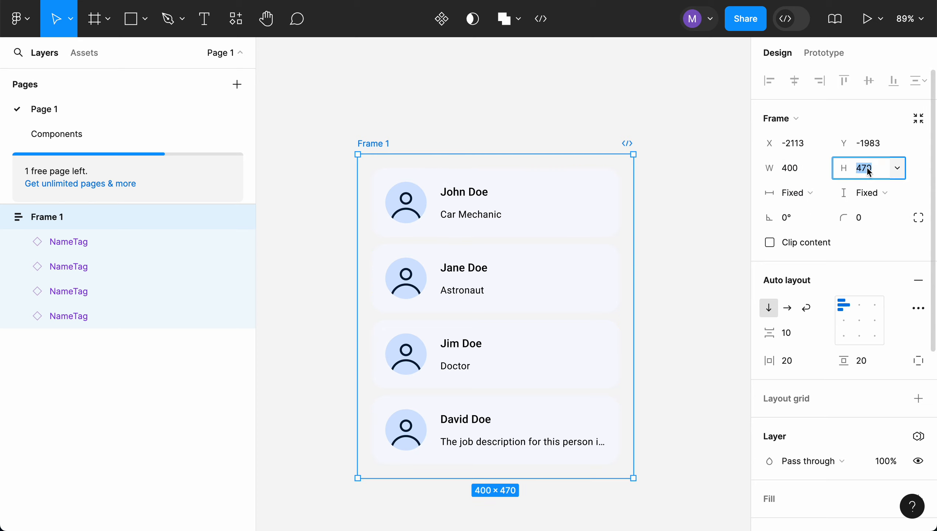
{"action": "type", "text": "250"}
{"action": "key", "text": "Return"}
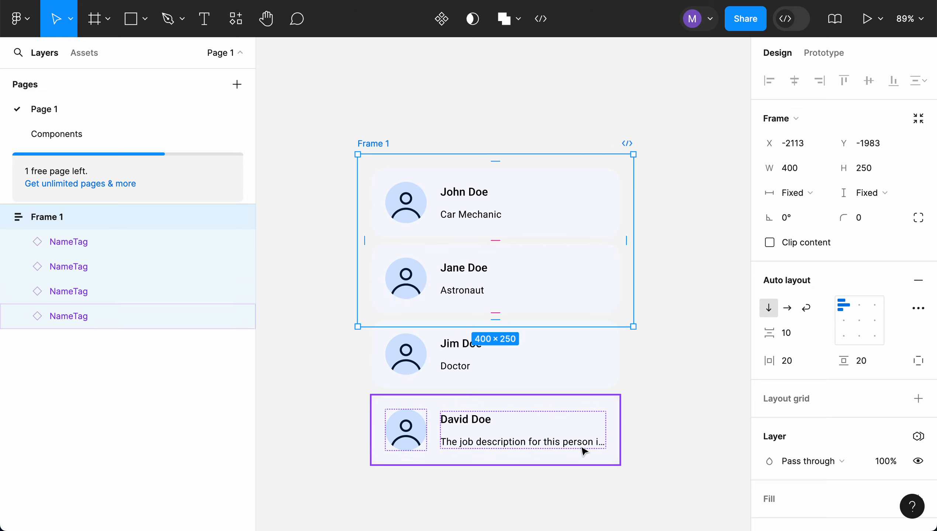
{"action": "left_click", "coordinate": [769, 243]}
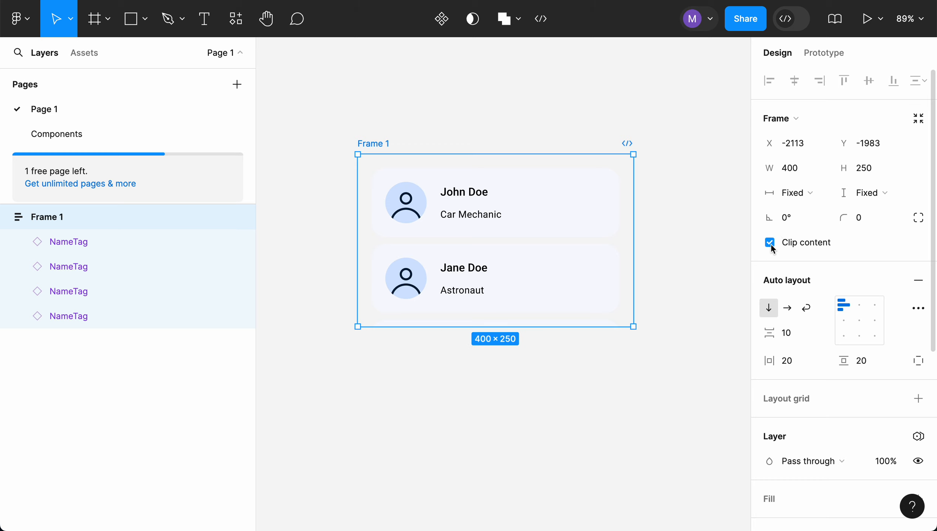
{"action": "left_click", "coordinate": [706, 258]}
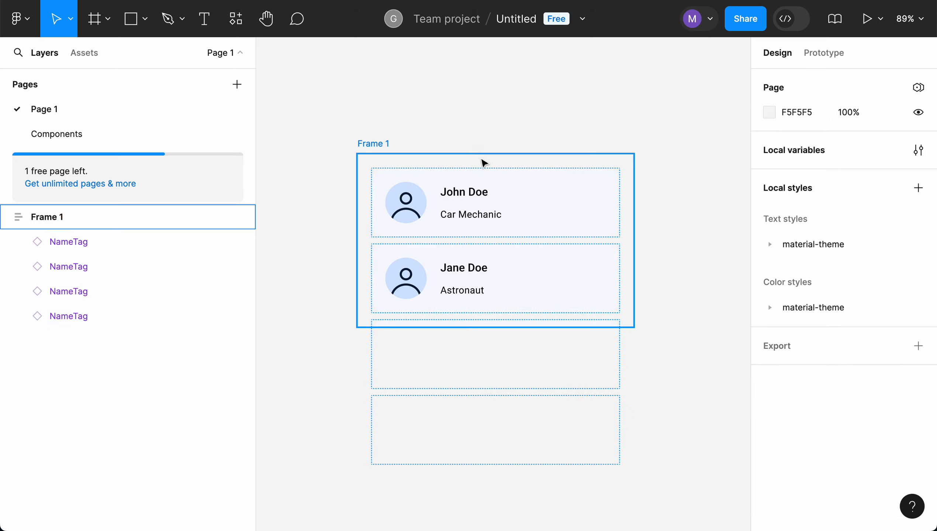
Toggle content clipping on the card frame off and back on to compare, and clear the selection.
{"action": "left_click", "coordinate": [383, 145]}
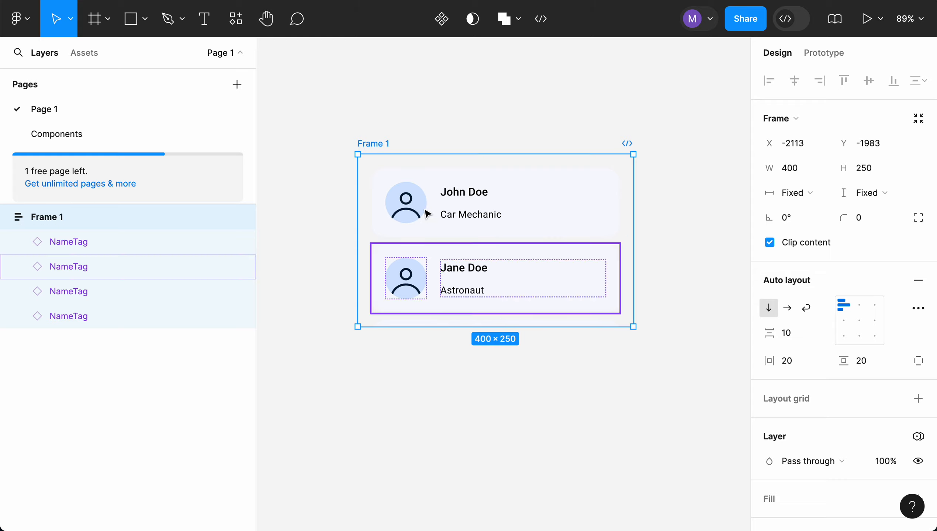
{"action": "left_click", "coordinate": [770, 244]}
{"action": "left_click", "coordinate": [771, 245]}
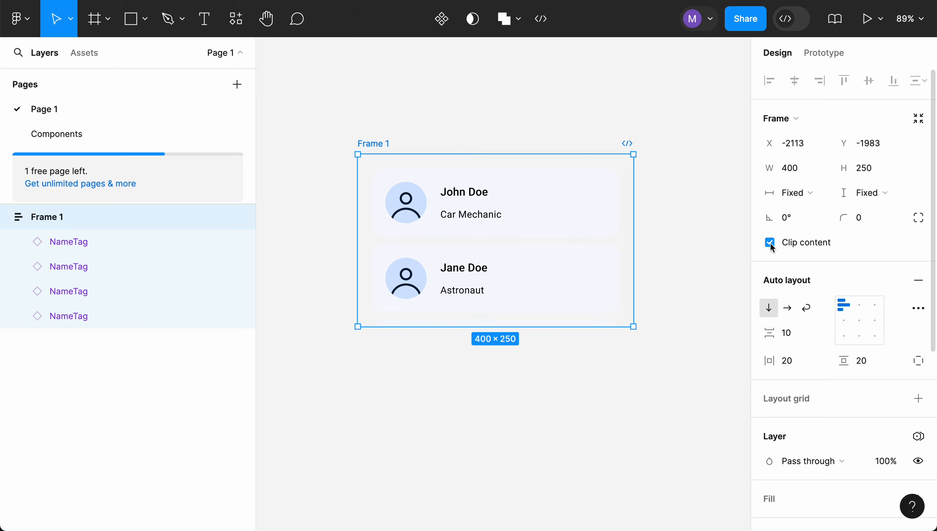
{"action": "left_click", "coordinate": [708, 219]}
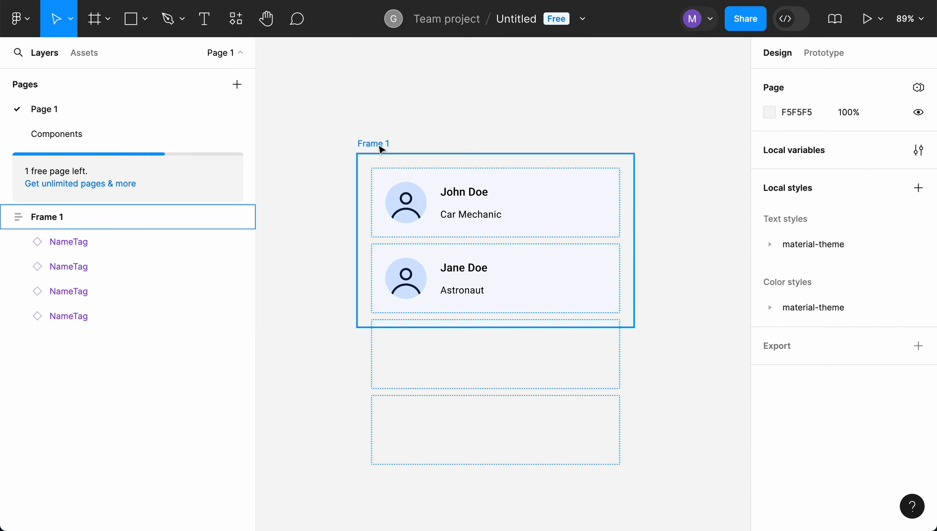
Set the card frame's prototype scroll behavior so that its overflow scrolls vertically.
{"action": "left_click", "coordinate": [381, 148]}
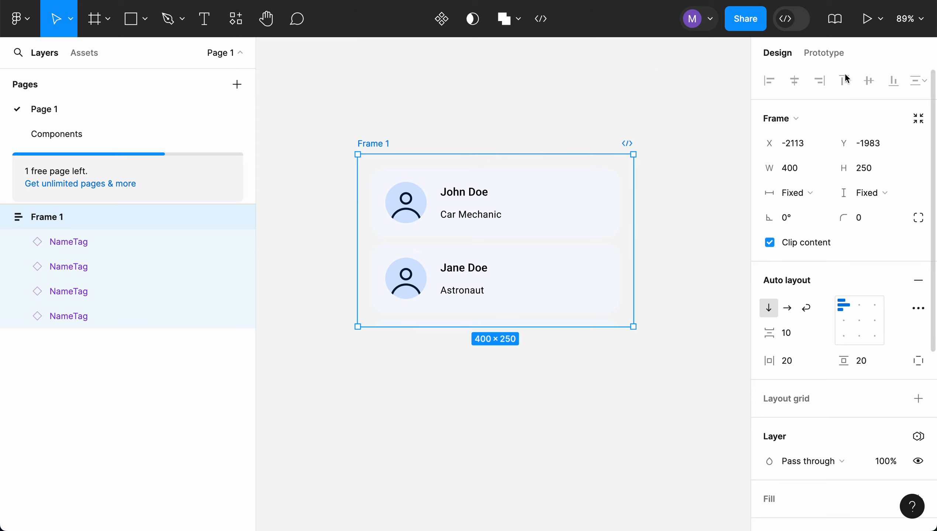
{"action": "left_click", "coordinate": [835, 56]}
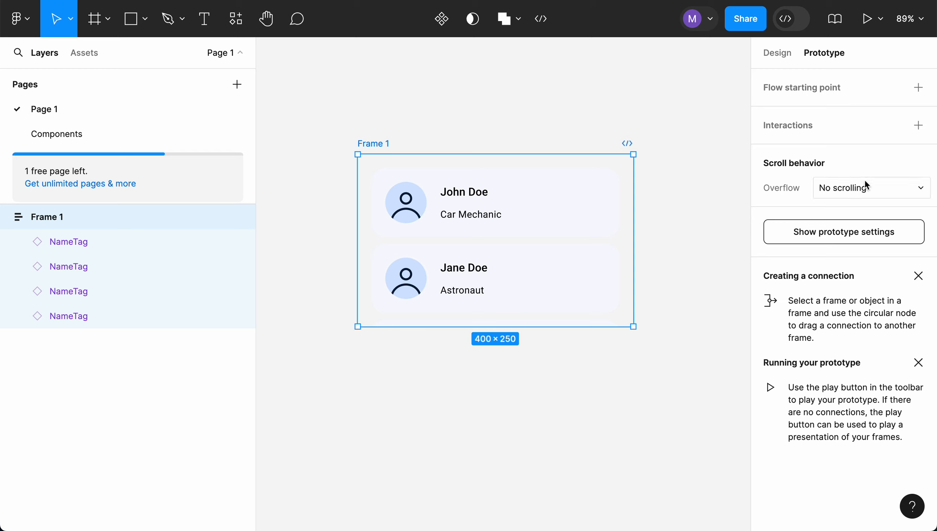
{"action": "left_click", "coordinate": [865, 191]}
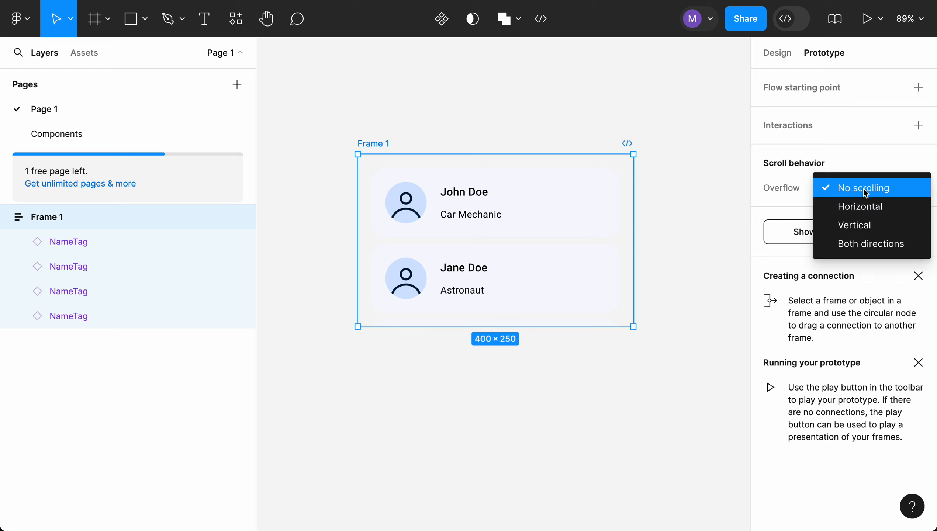
{"action": "left_click", "coordinate": [865, 224]}
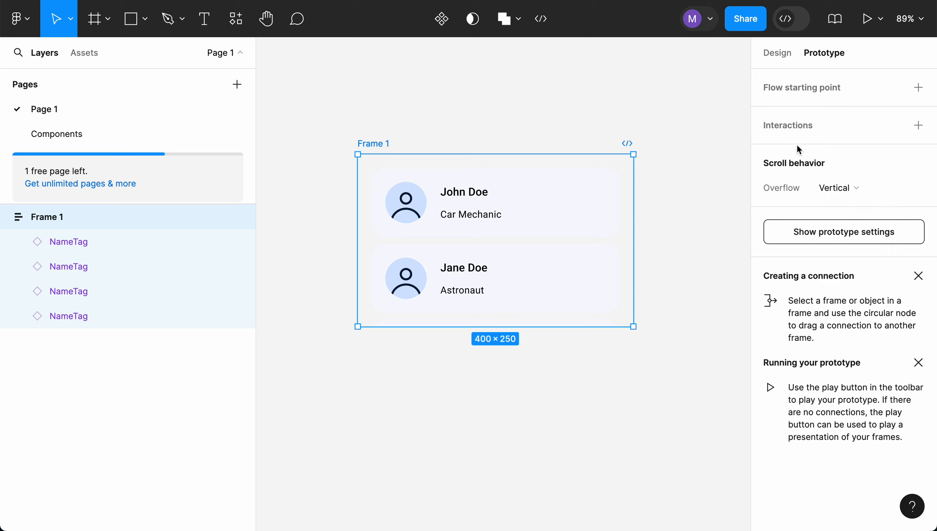